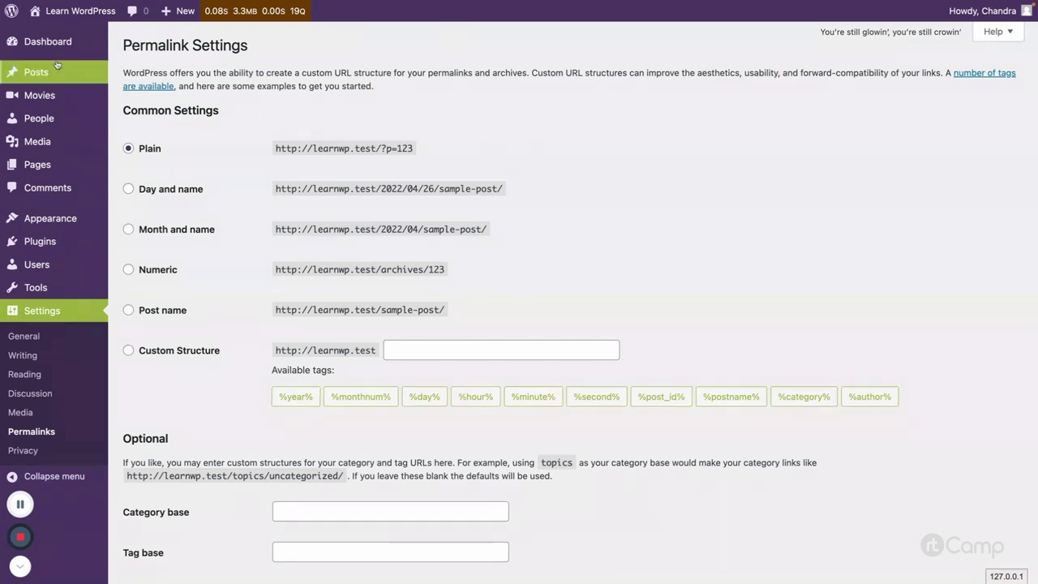
- Highlight the Permalink Settings heading and the p=123 part of the Plain example address
{"action": "left_click_drag", "start_coordinate": [123, 45], "coordinate": [248, 47]}
{"action": "left_click", "coordinate": [409, 133]}
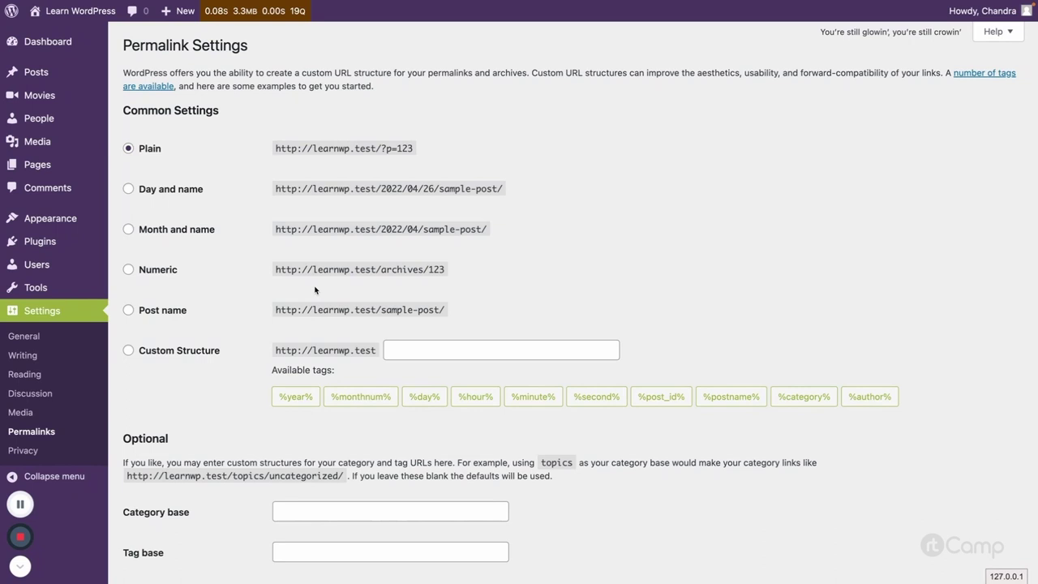
{"action": "scroll", "coordinate": [361, 397], "scroll_direction": "down", "scroll_amount": 2}
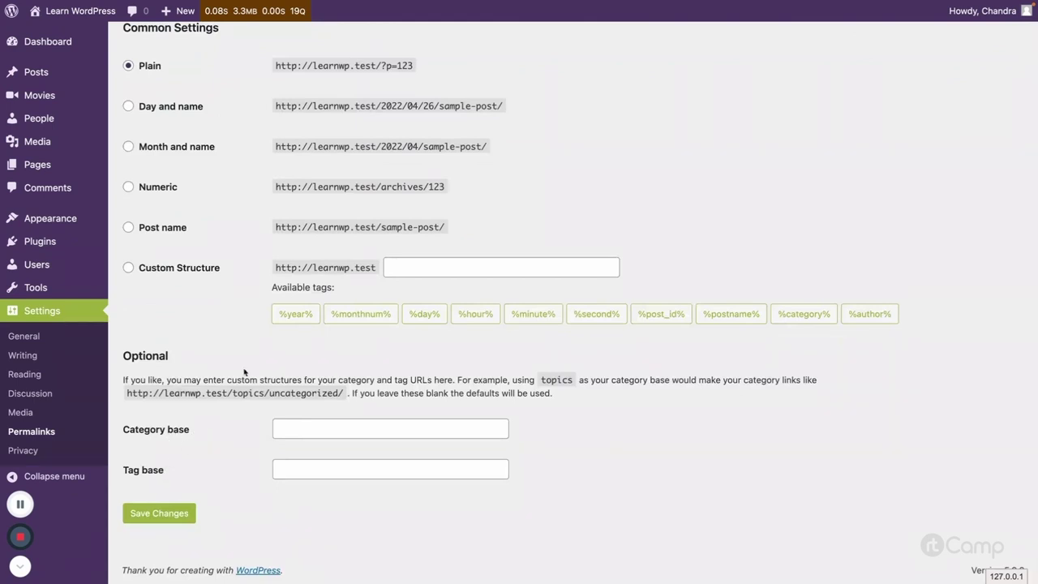
{"action": "scroll", "coordinate": [247, 373], "scroll_direction": "up", "scroll_amount": 2}
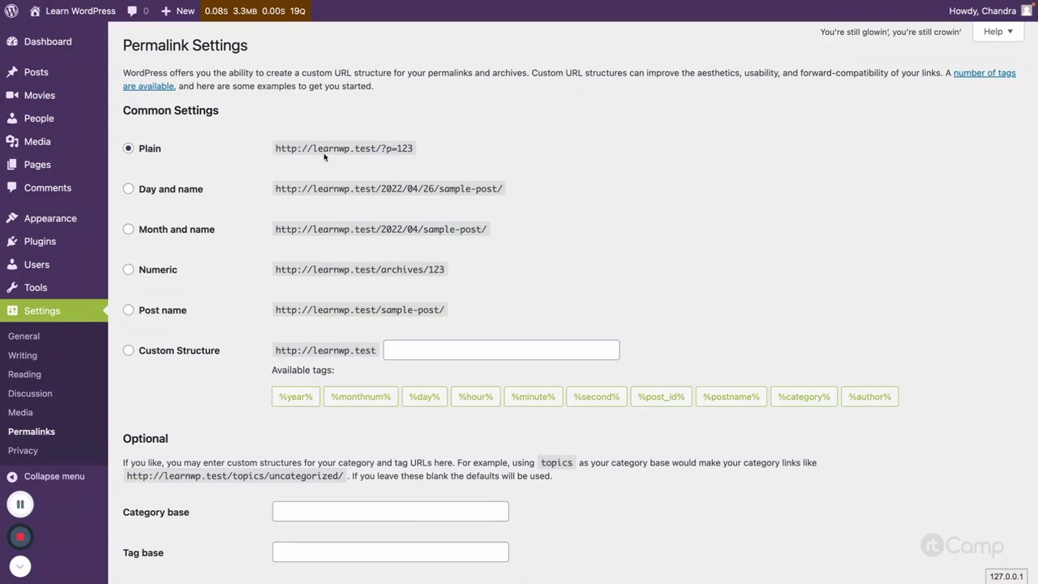
{"action": "left_click_drag", "start_coordinate": [385, 148], "coordinate": [422, 151]}
{"action": "left_click", "coordinate": [430, 161]}
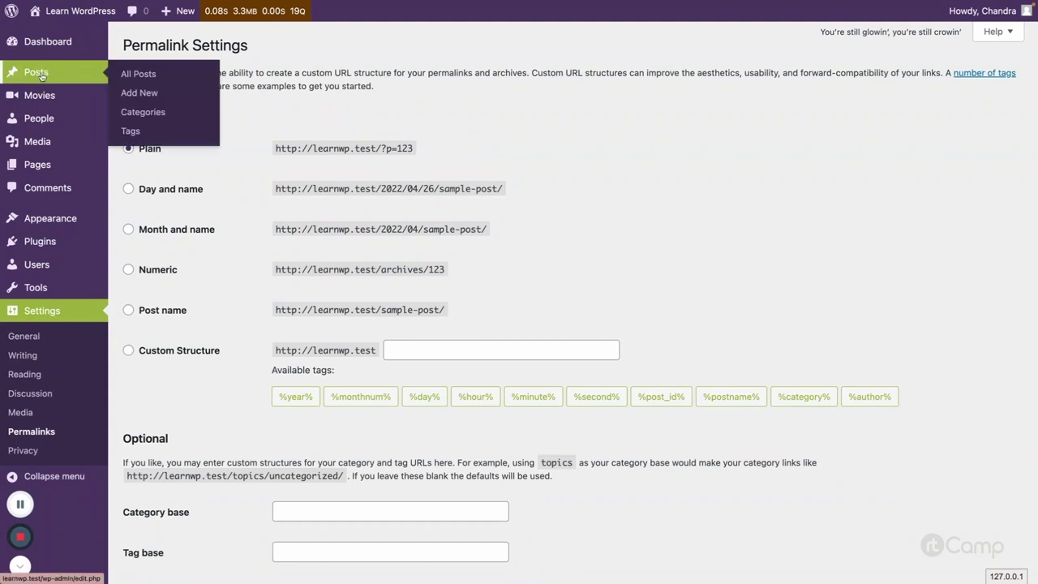
- Open Posts in a new tab and view Block: Image, highlighting 1788 in its ?p=1788 address
{"action": "right_click", "coordinate": [42, 72]}
{"action": "left_click", "coordinate": [86, 84]}
{"action": "key", "text": "ctrl+Tab"}
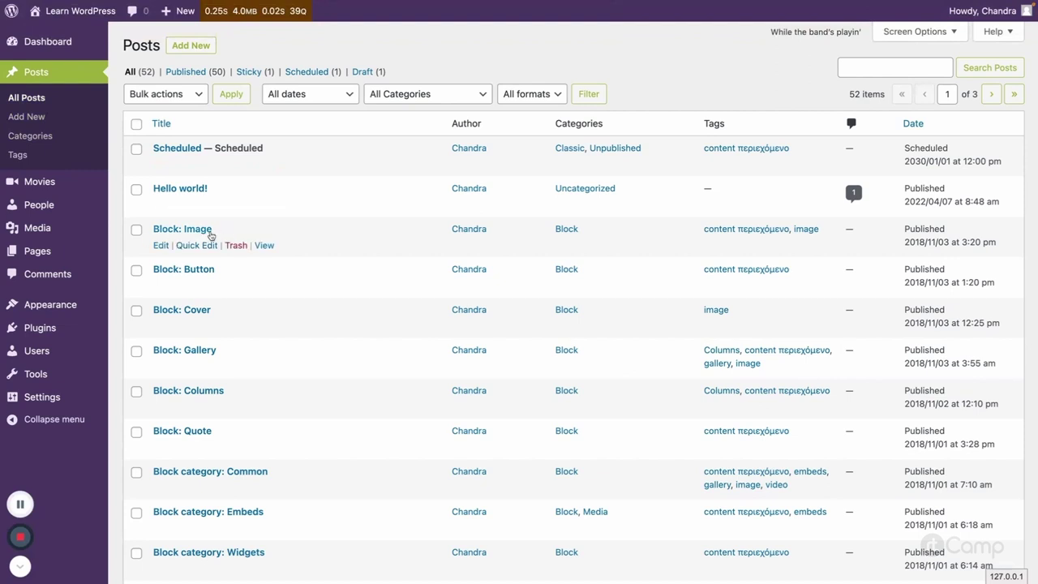
{"action": "left_click", "coordinate": [263, 246]}
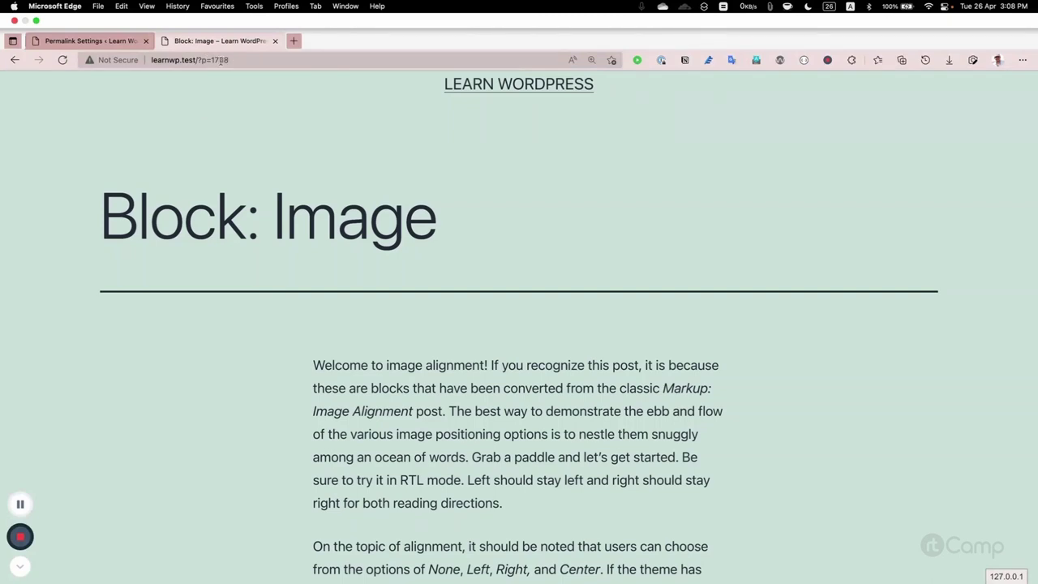
{"action": "double_click", "coordinate": [222, 60]}
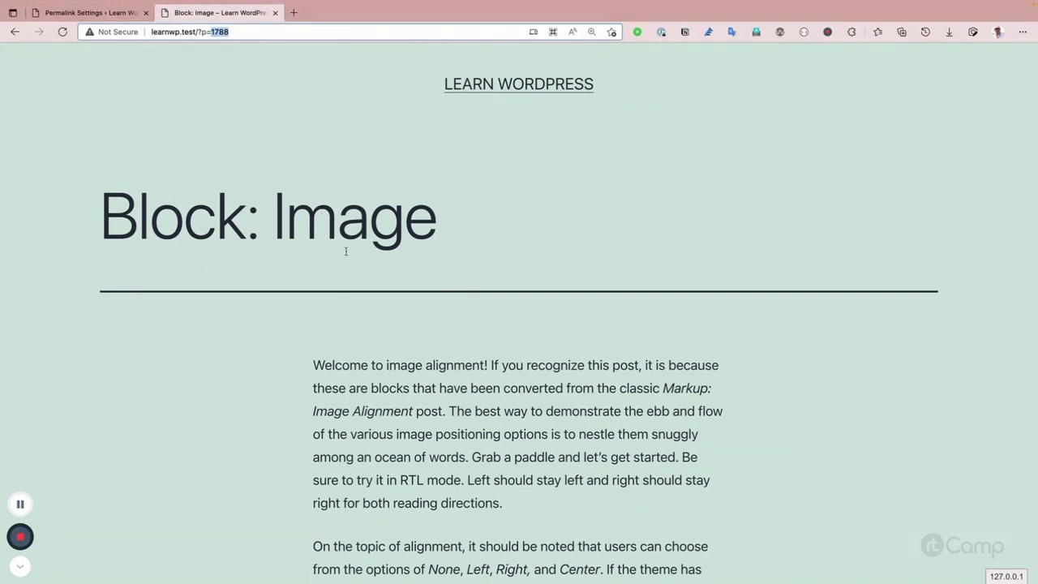
{"action": "scroll", "coordinate": [461, 258], "scroll_direction": "down", "scroll_amount": 5}
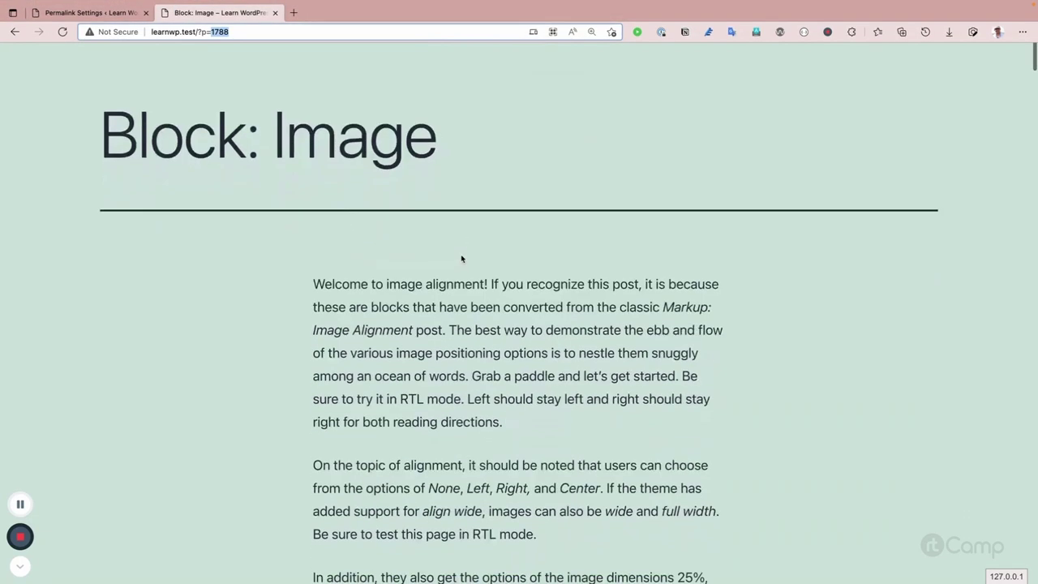
{"action": "scroll", "coordinate": [461, 259], "scroll_direction": "up", "scroll_amount": 5}
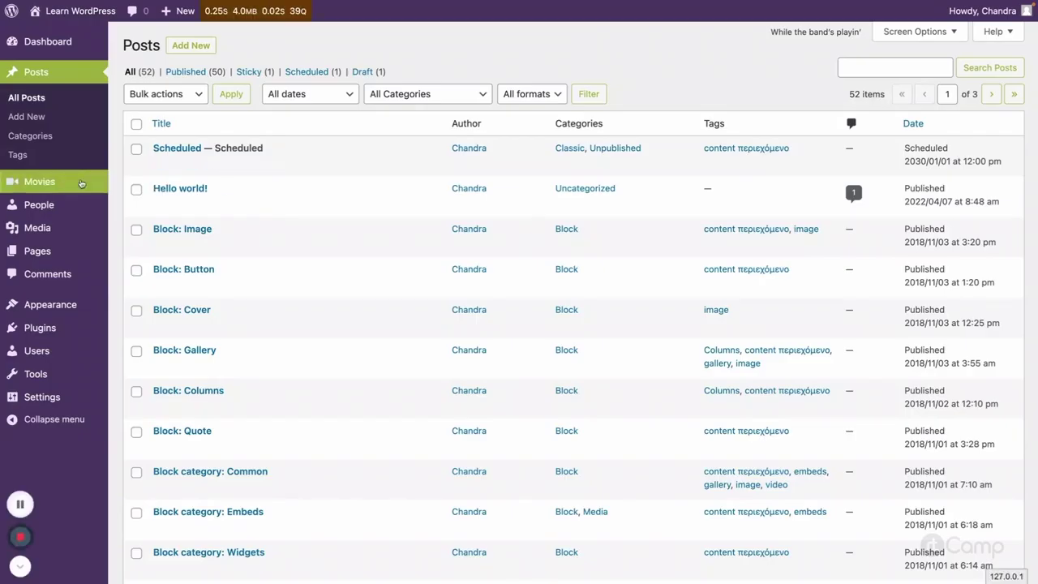
- View the K.G.F: Chapter 1 movie page and highlight 'movie' in its ?movie= address
{"action": "left_click", "coordinate": [81, 184]}
{"action": "mouse_move", "coordinate": [213, 146]}
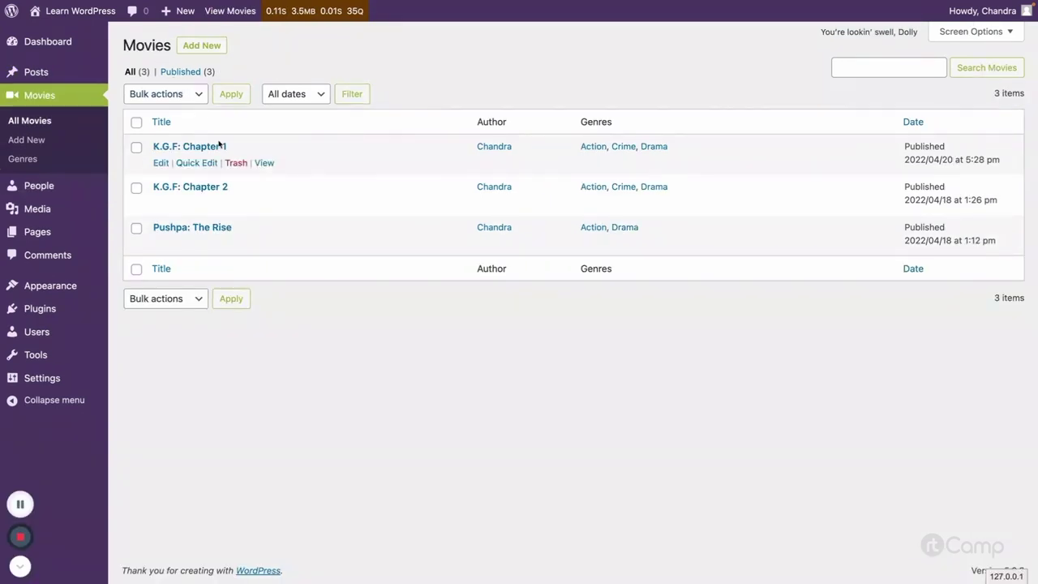
{"action": "left_click", "coordinate": [265, 163]}
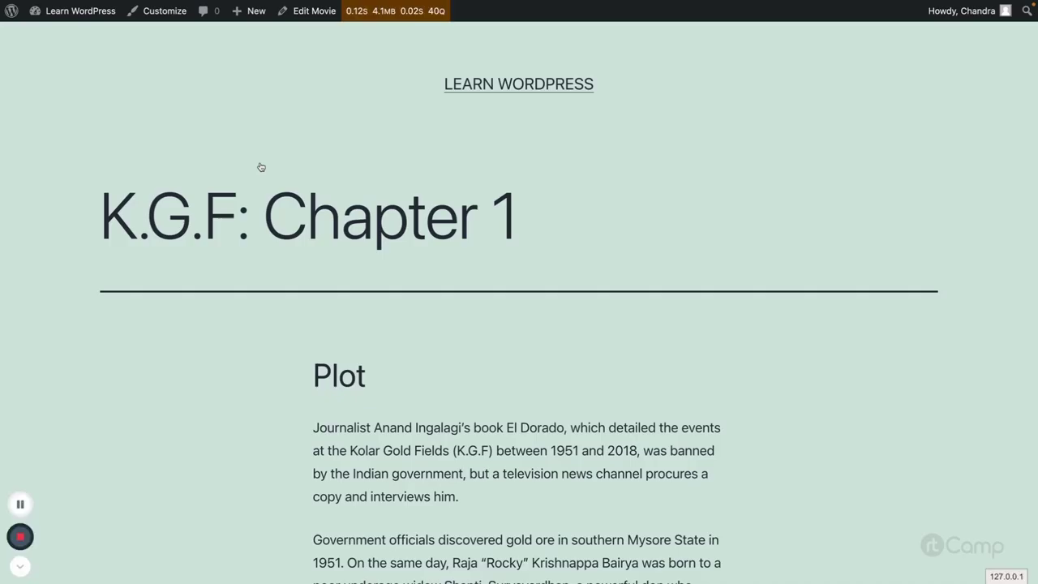
{"action": "mouse_move", "coordinate": [182, 8]}
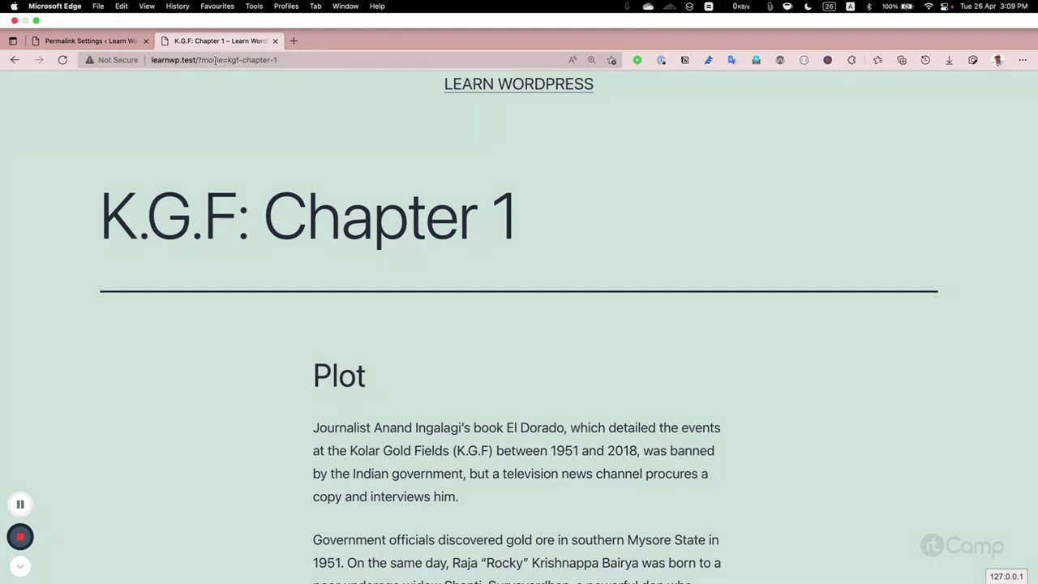
{"action": "double_click", "coordinate": [216, 60]}
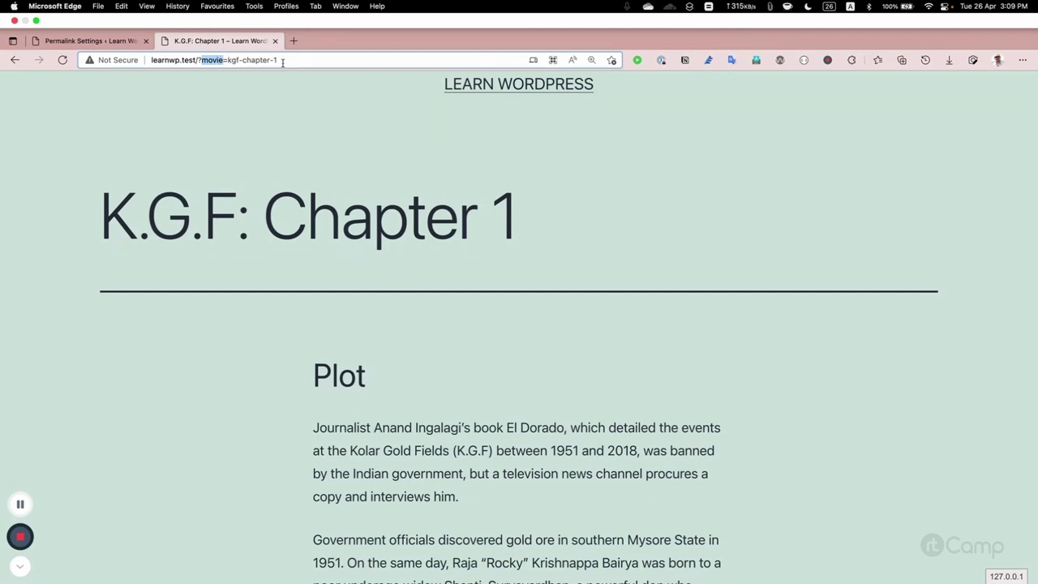
{"action": "left_click", "coordinate": [283, 61]}
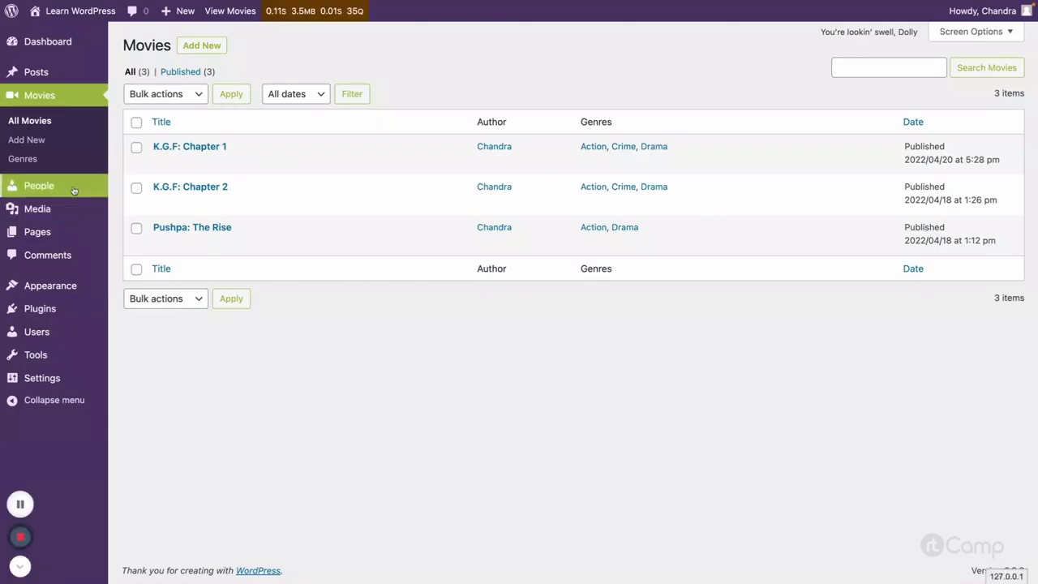
- View the Fahadh Faasil person page, highlight 'person' in its ?person= address, then return to People
{"action": "left_click", "coordinate": [74, 190]}
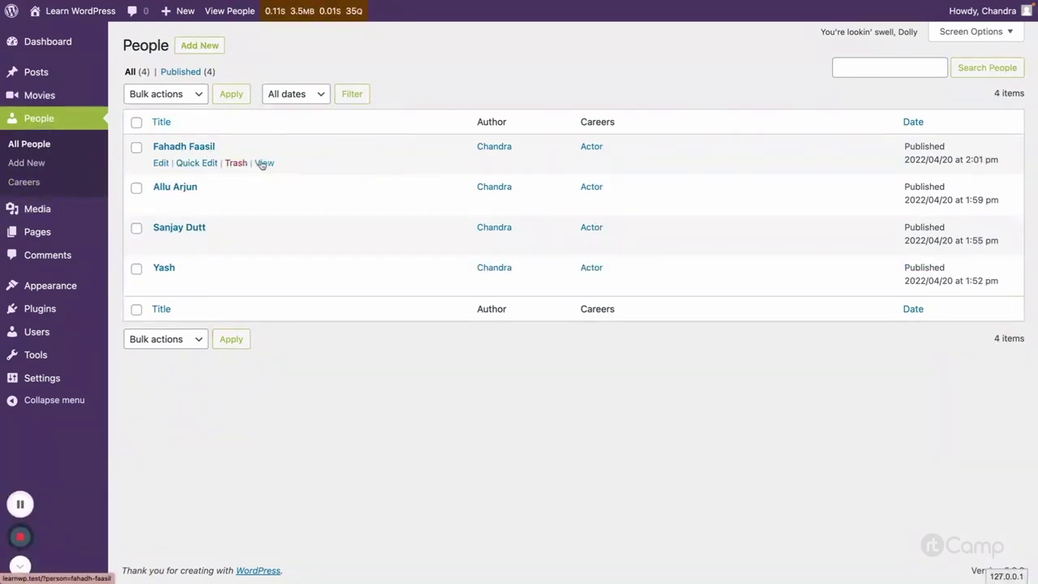
{"action": "left_click", "coordinate": [263, 163]}
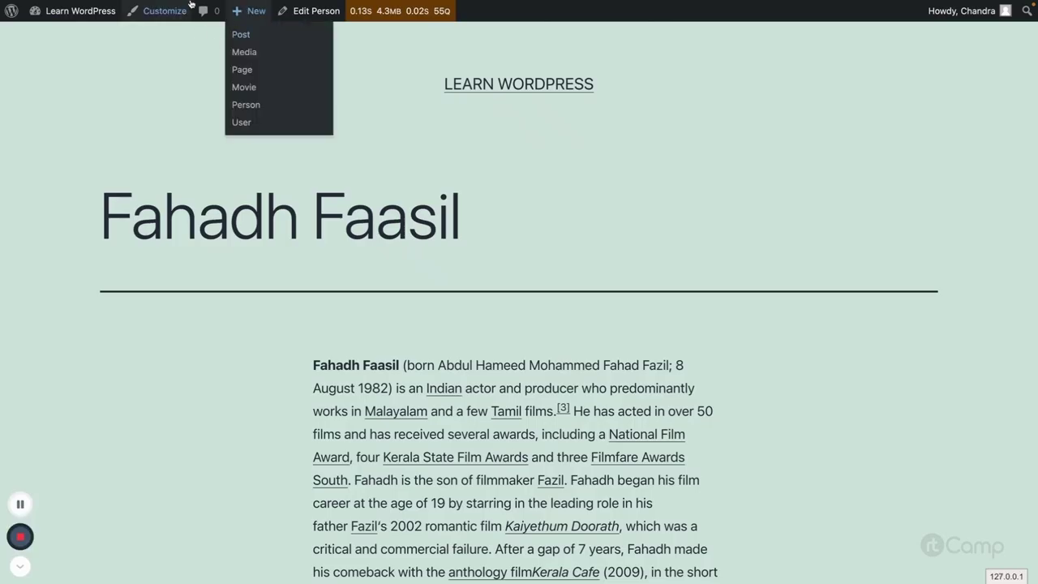
{"action": "mouse_move", "coordinate": [192, 4]}
{"action": "double_click", "coordinate": [217, 60]}
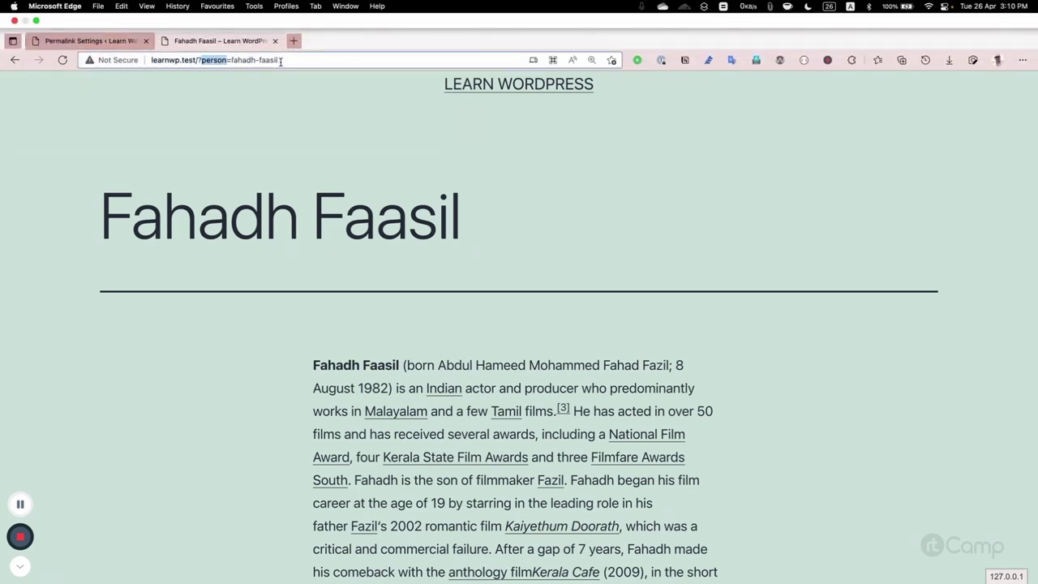
{"action": "key", "text": "super+Left"}
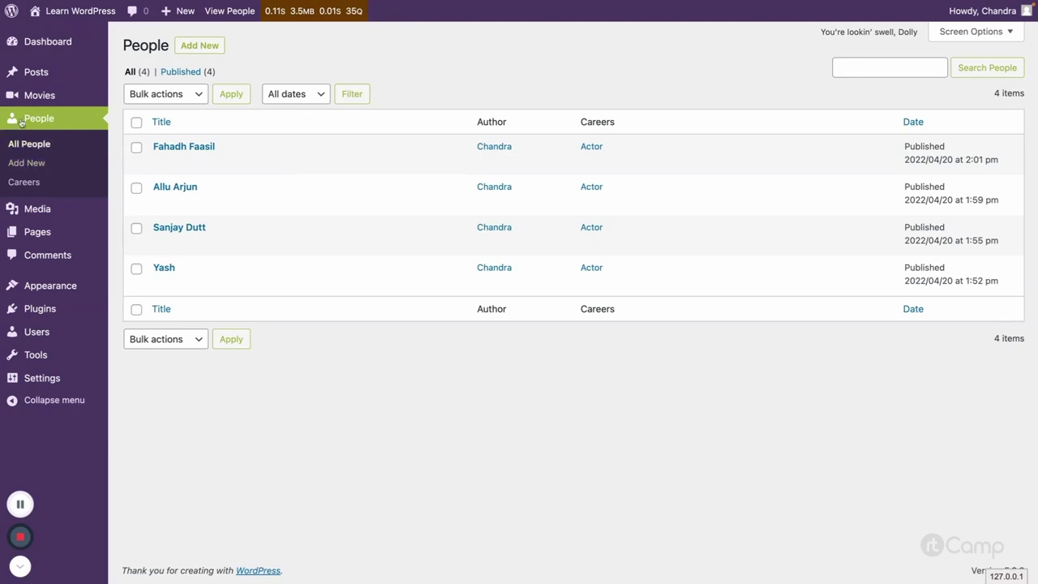
{"action": "mouse_move", "coordinate": [40, 89]}
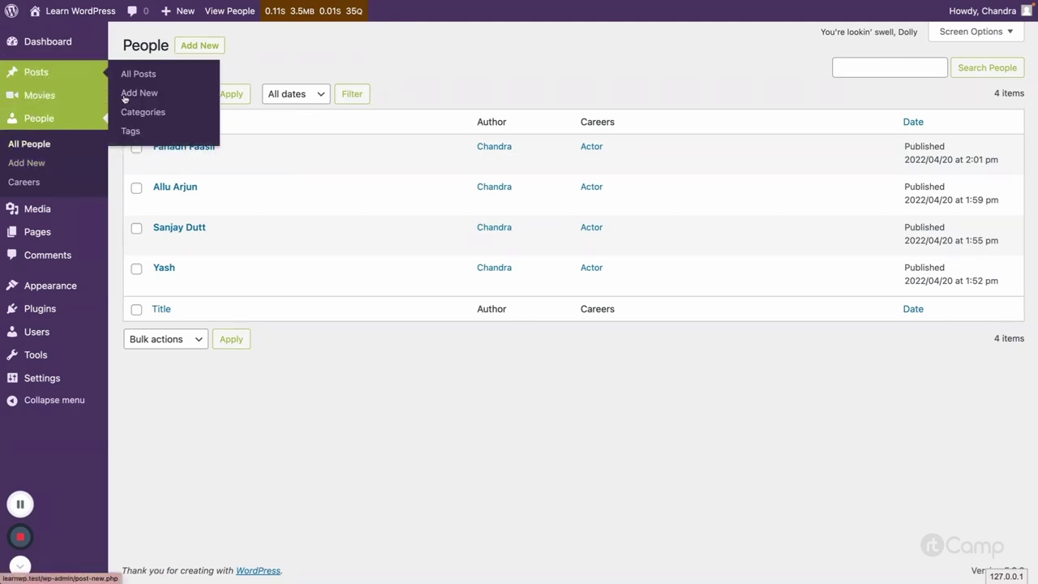
- View the Block category archive at ?cat=6, then go back to the Permalink Settings tab
{"action": "left_click", "coordinate": [142, 113]}
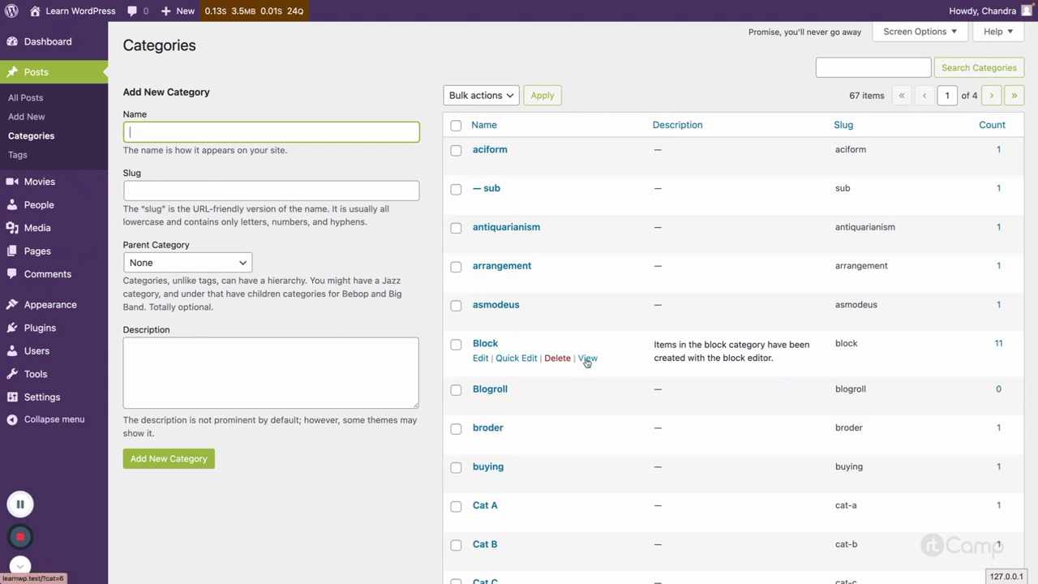
{"action": "left_click", "coordinate": [587, 359]}
{"action": "mouse_move", "coordinate": [215, 59]}
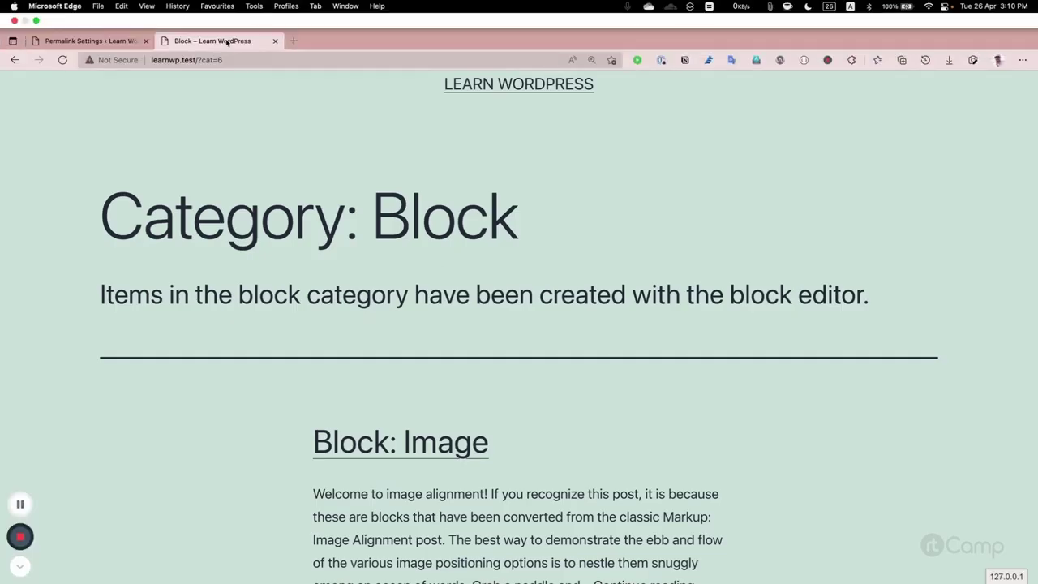
{"action": "double_click", "coordinate": [209, 59]}
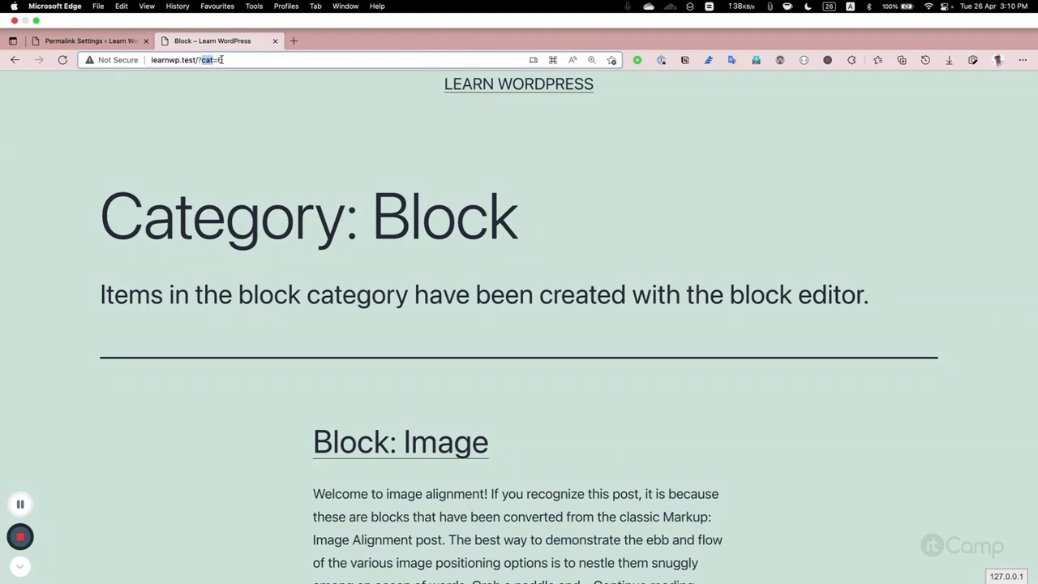
{"action": "left_click", "coordinate": [225, 59]}
{"action": "left_click", "coordinate": [120, 43]}
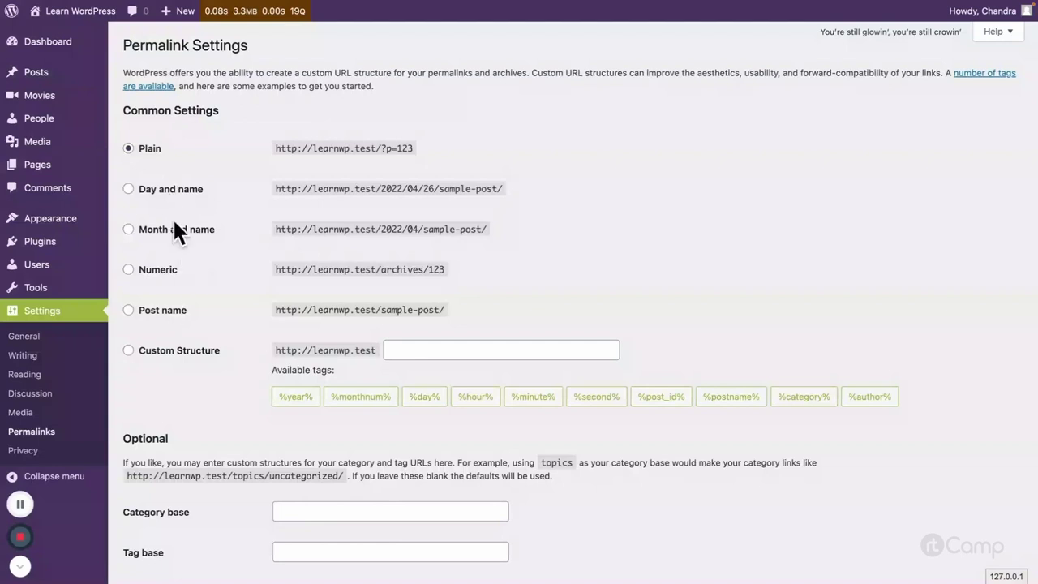
- Preview Day and name, Month and name, then Numeric, and select 'archives' in the /archives/%post_id% structure
{"action": "left_click", "coordinate": [165, 191]}
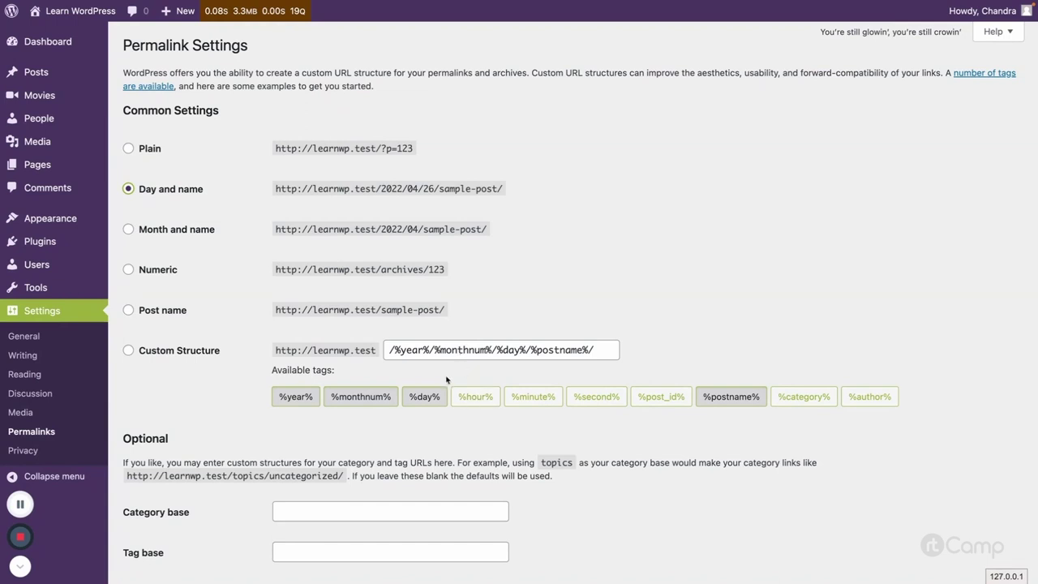
{"action": "left_click", "coordinate": [150, 231]}
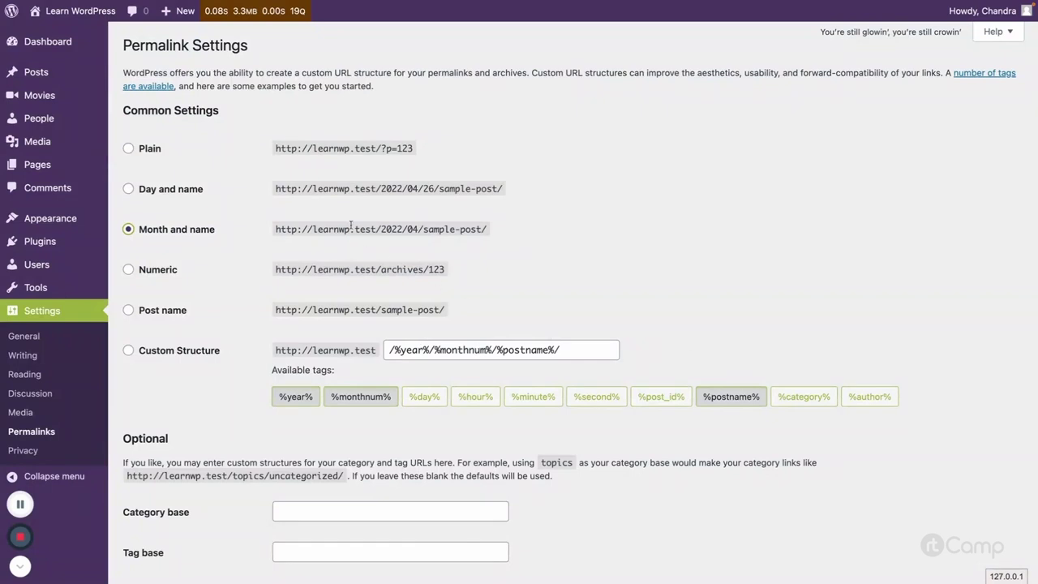
{"action": "left_click", "coordinate": [159, 272]}
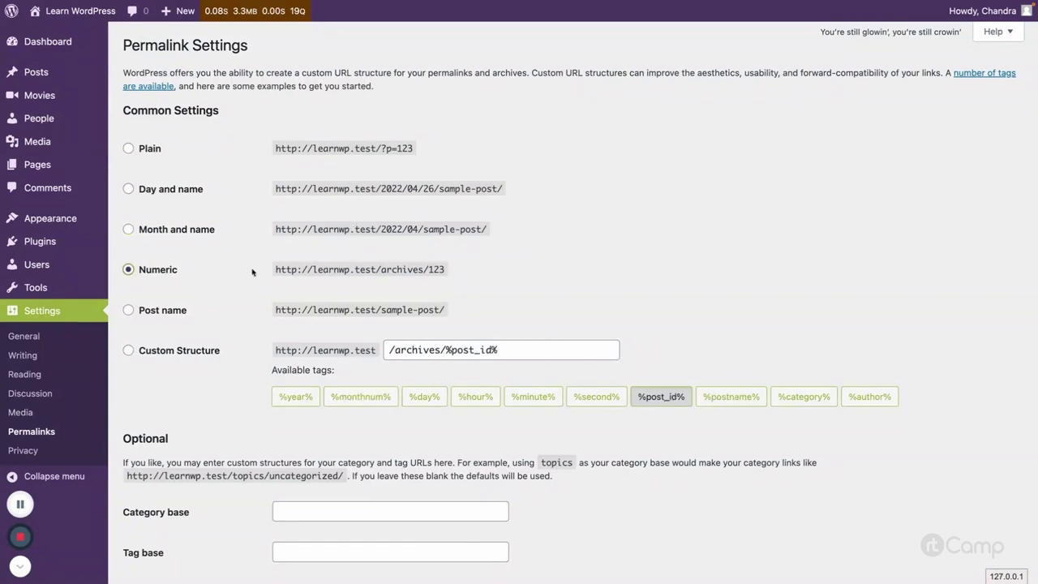
{"action": "double_click", "coordinate": [421, 350]}
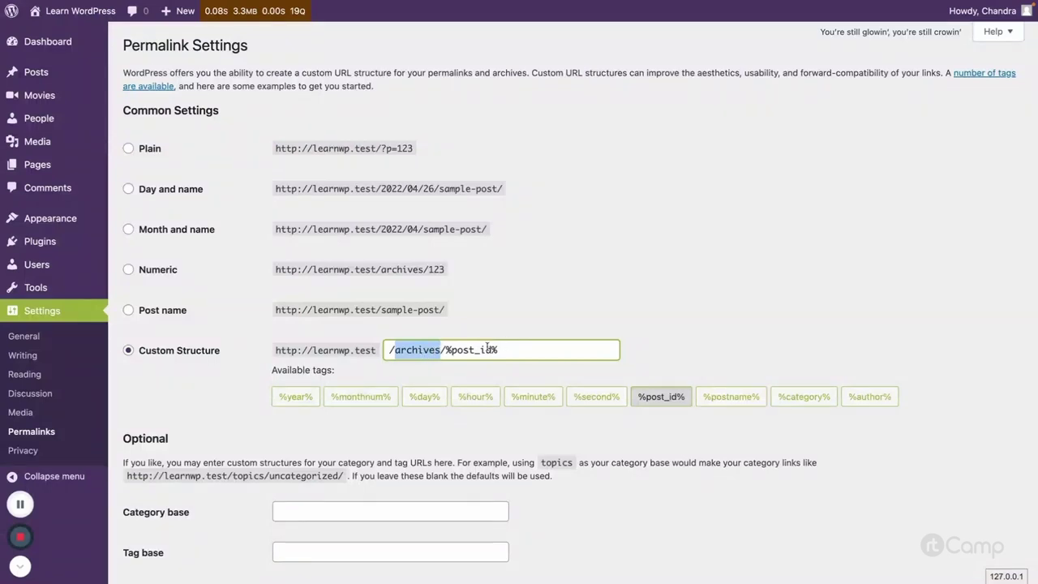
- Select the Numeric permalink structure and save the changes
{"action": "left_click", "coordinate": [536, 319]}
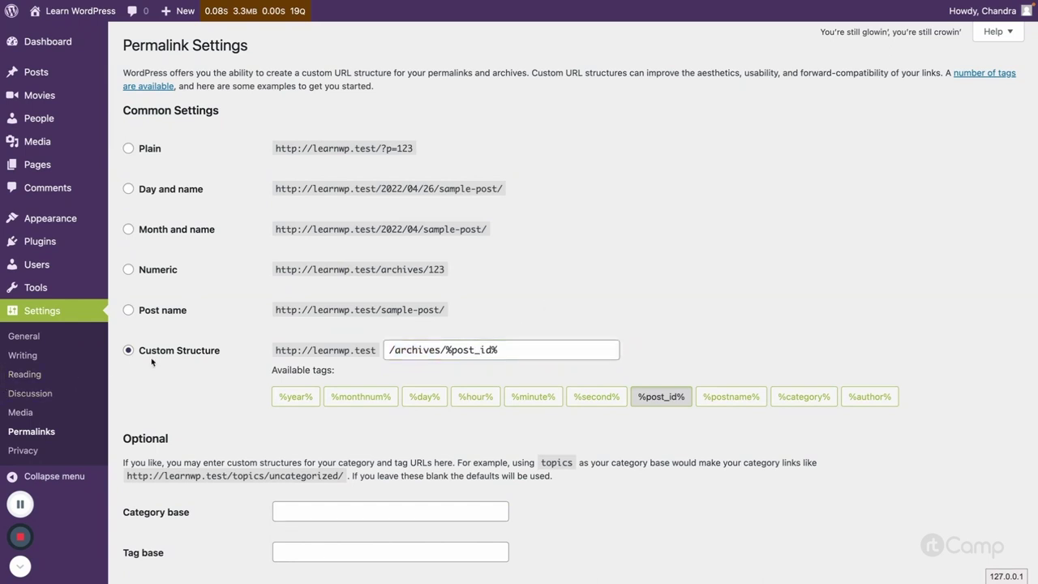
{"action": "left_click", "coordinate": [166, 271]}
{"action": "scroll", "coordinate": [186, 354], "scroll_direction": "down", "scroll_amount": 2}
{"action": "left_click", "coordinate": [166, 513]}
- View the Block: Image post from All Posts to confirm it opens at /archives/1788
{"action": "key", "text": "ctrl+Tab"}
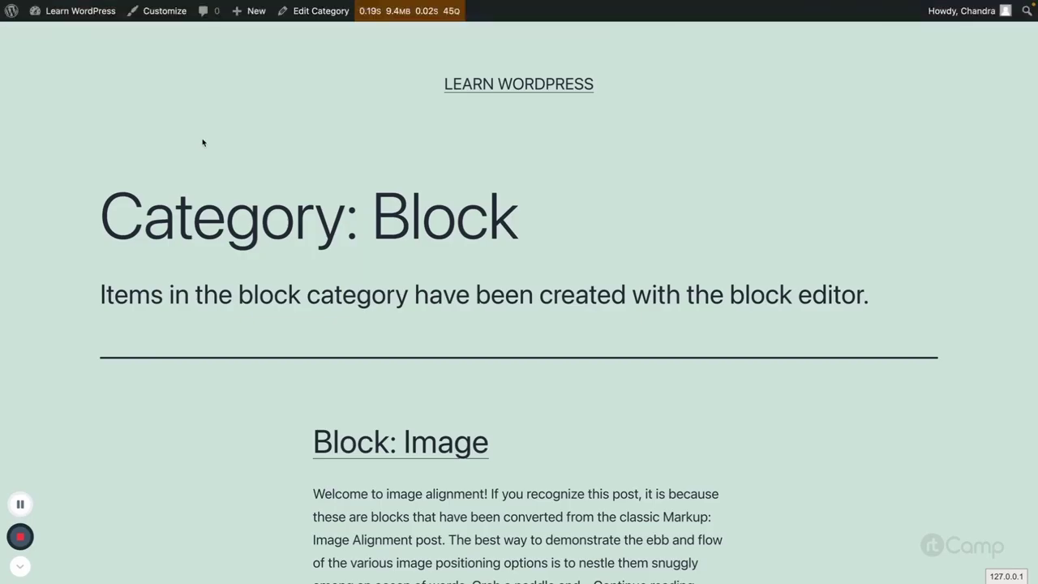
{"action": "key", "text": "ctrl+Tab"}
{"action": "mouse_move", "coordinate": [54, 205]}
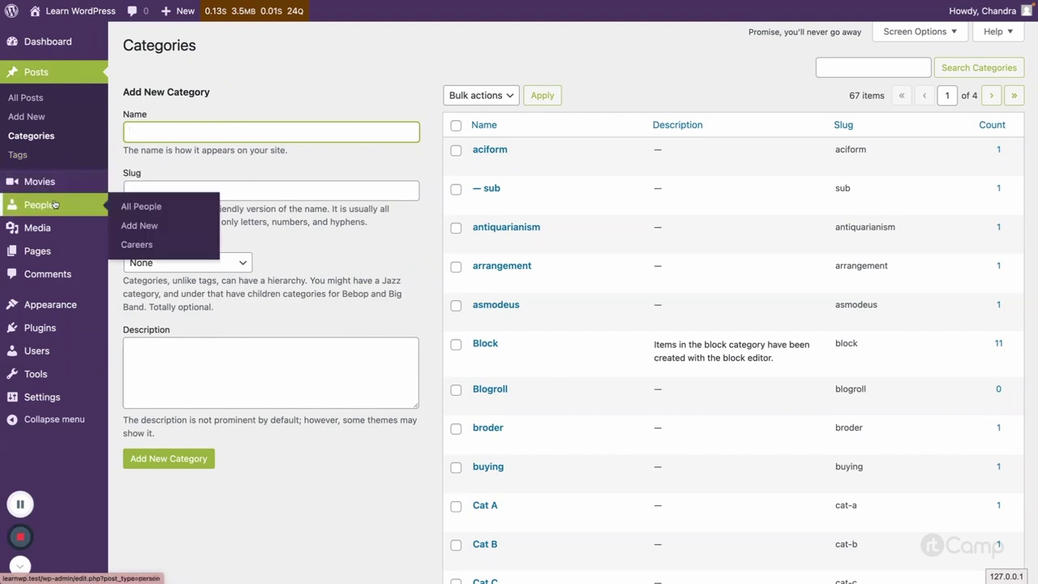
{"action": "left_click", "coordinate": [46, 80]}
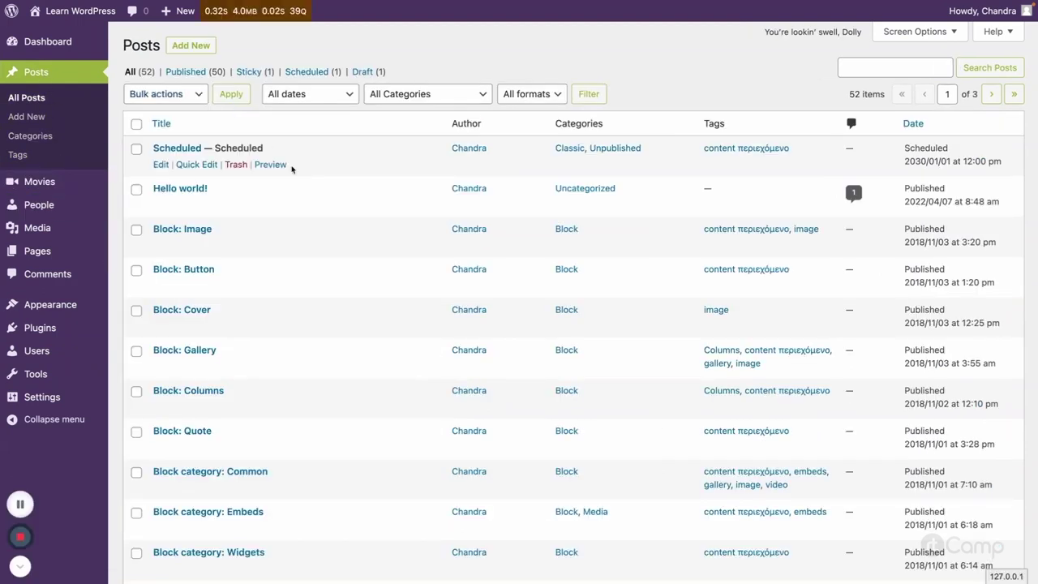
{"action": "left_click", "coordinate": [262, 245]}
{"action": "mouse_move", "coordinate": [197, 57]}
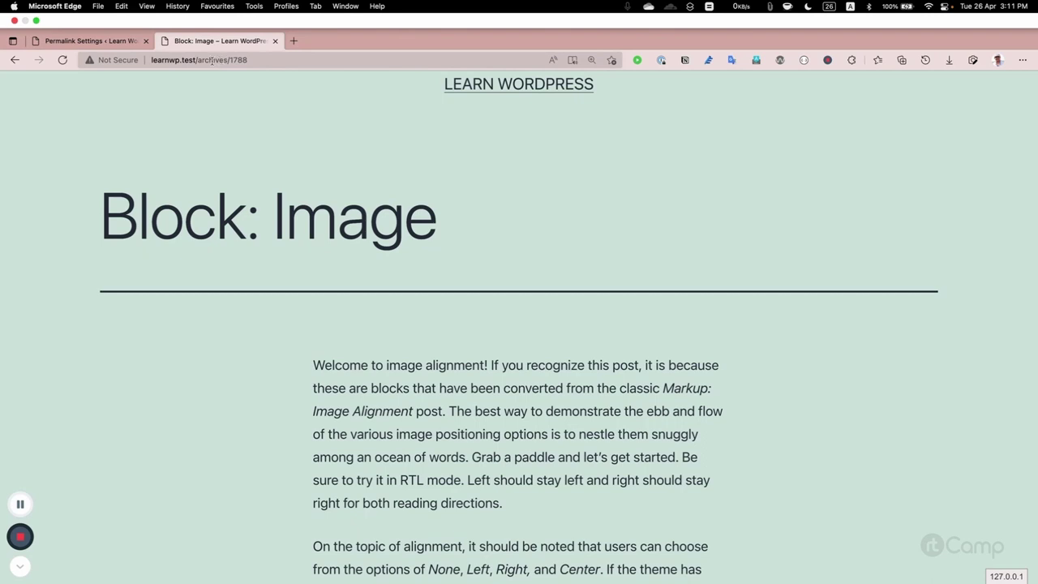
- Change the custom structure to /articles/%post_id% and save it
{"action": "left_click", "coordinate": [112, 42]}
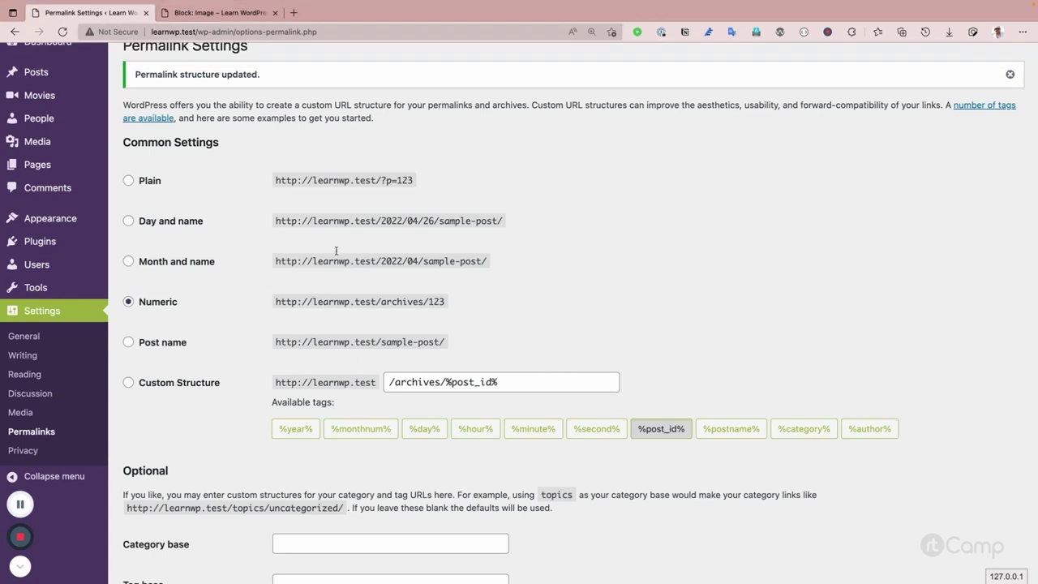
{"action": "double_click", "coordinate": [408, 381]}
{"action": "type", "text": "articles"}
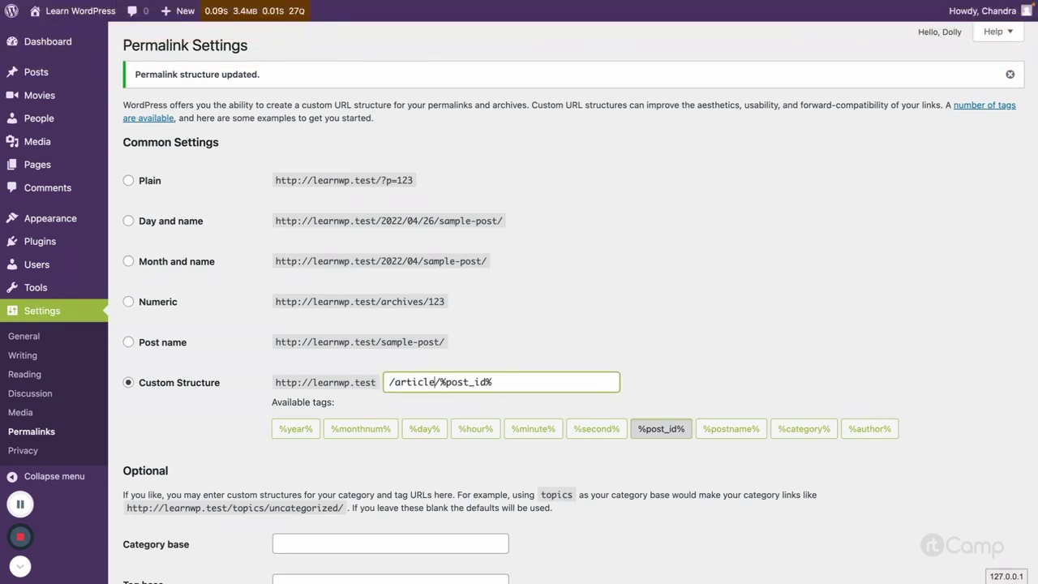
{"action": "scroll", "coordinate": [582, 299], "scroll_direction": "down", "scroll_amount": 3}
{"action": "left_click", "coordinate": [186, 514]}
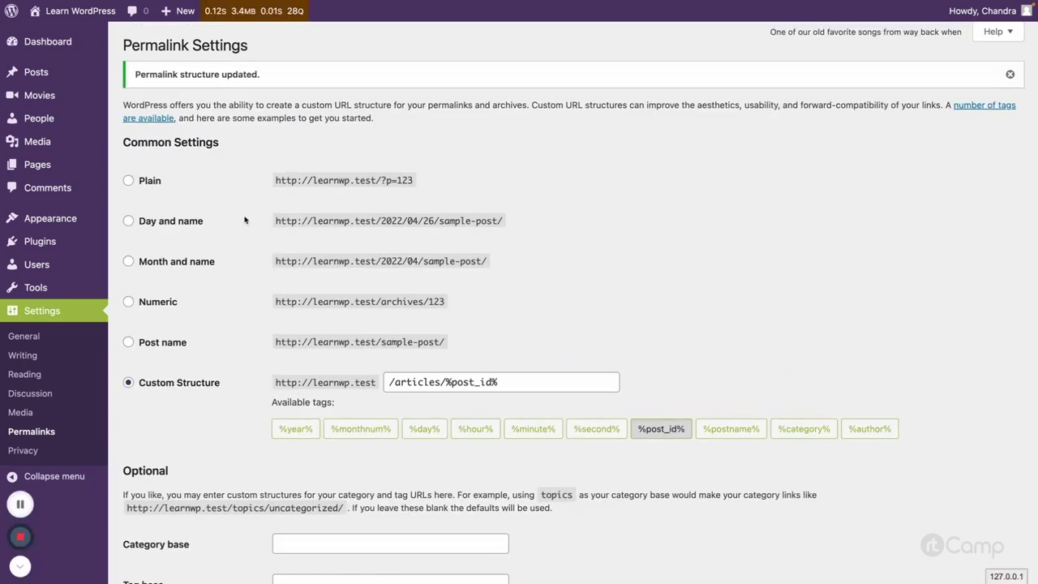
- Reload Posts and view Block: Image, highlighting 'articles' and 1788 in its new address
{"action": "key", "text": "ctrl+Tab"}
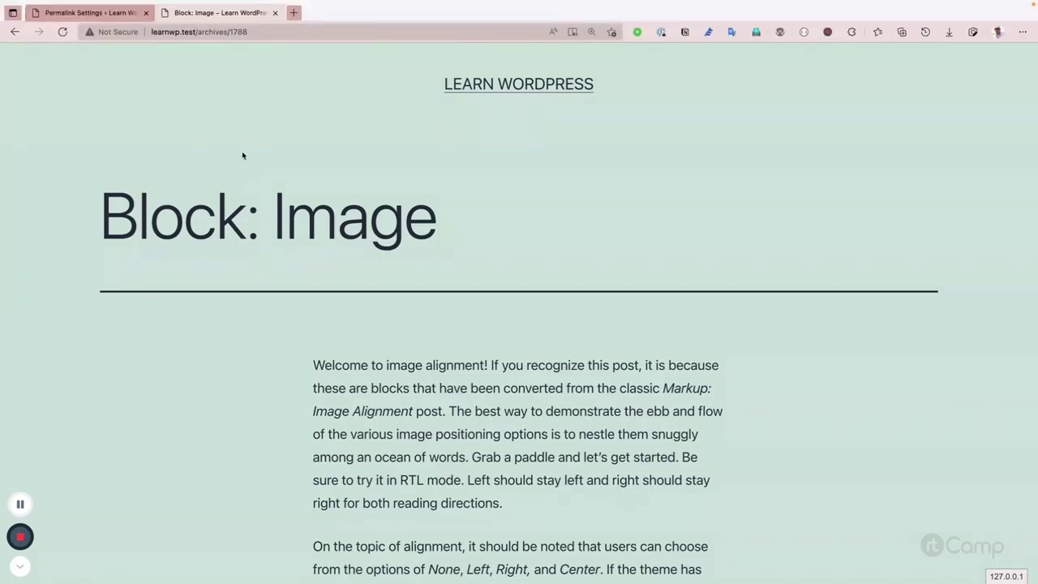
{"action": "key", "text": "ctrl+Tab"}
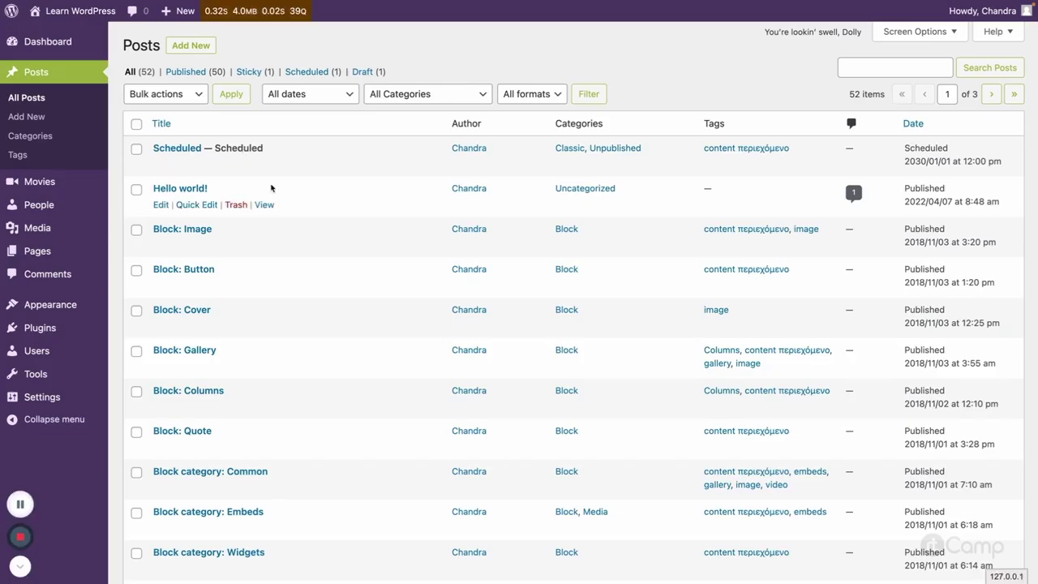
{"action": "key", "text": "ctrl+r"}
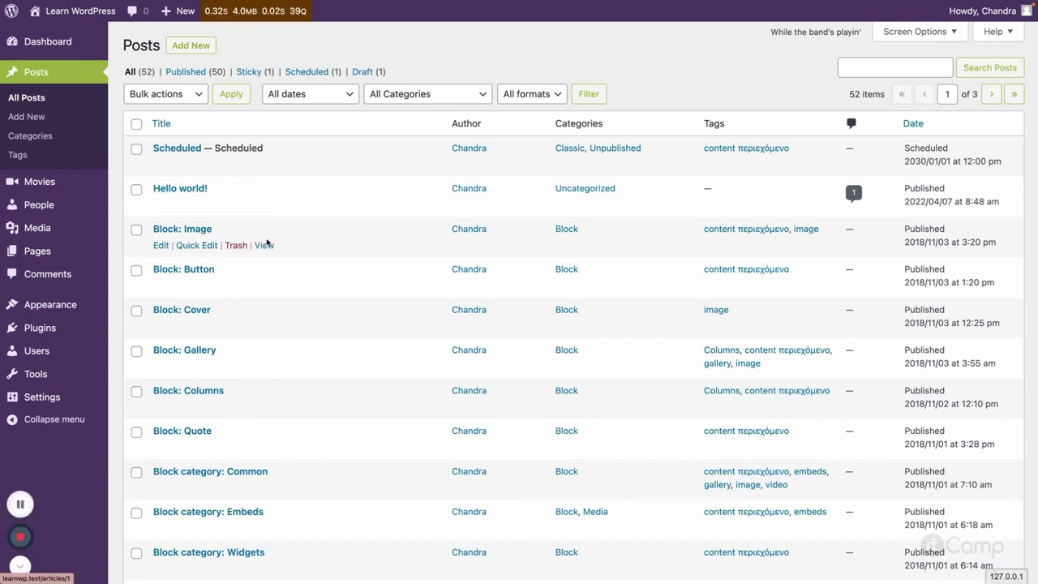
{"action": "left_click", "coordinate": [264, 245]}
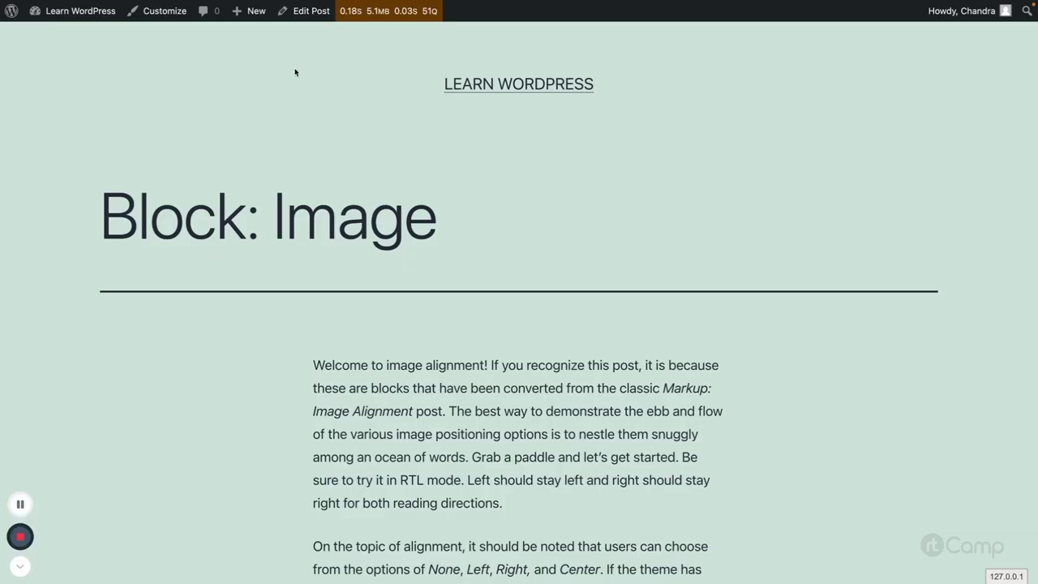
{"action": "mouse_move", "coordinate": [244, 2]}
{"action": "left_click", "coordinate": [208, 60]}
{"action": "double_click", "coordinate": [209, 60]}
{"action": "double_click", "coordinate": [235, 60]}
{"action": "left_click", "coordinate": [241, 84]}
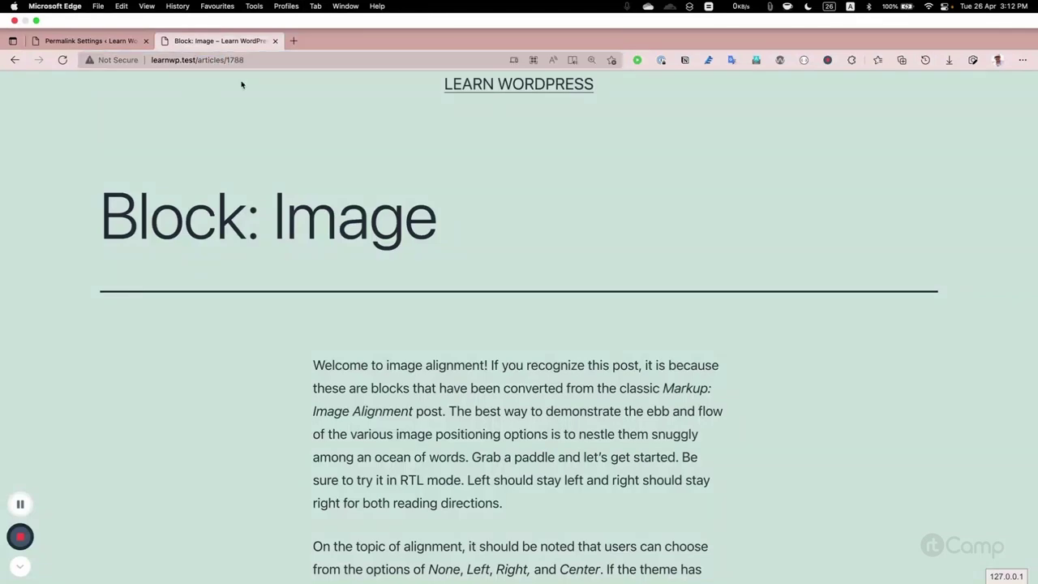
- Return to Permalink Settings and highlight 'articles' in the custom structure field
{"action": "left_click", "coordinate": [108, 43]}
{"action": "double_click", "coordinate": [415, 381]}
{"action": "left_click", "coordinate": [550, 346]}
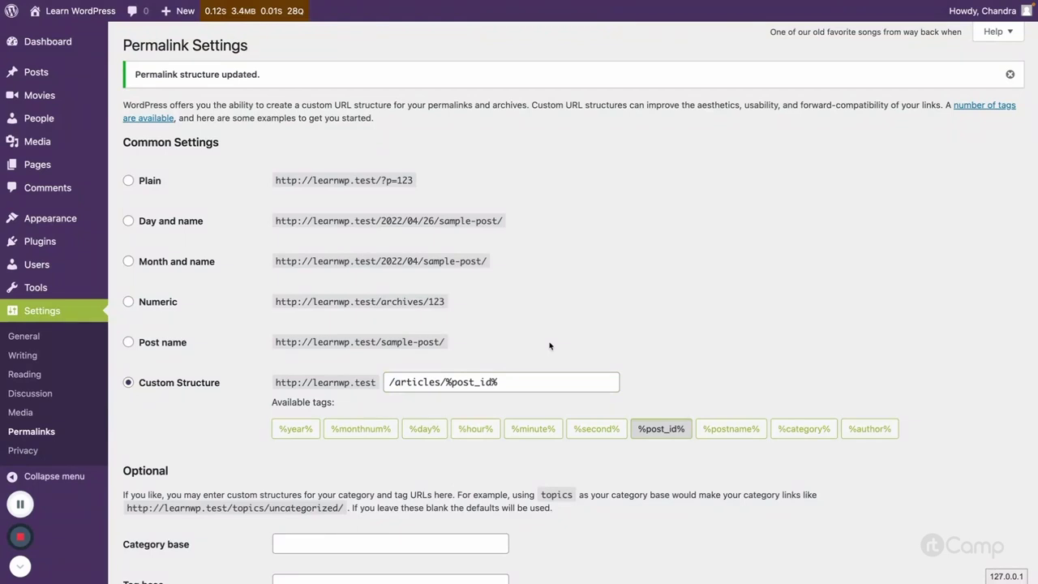
- Choose the Post name option for a /%postname%/ structure and scroll toward Save Changes
{"action": "left_click", "coordinate": [157, 341]}
{"action": "scroll", "coordinate": [446, 348], "scroll_direction": "down", "scroll_amount": 2}
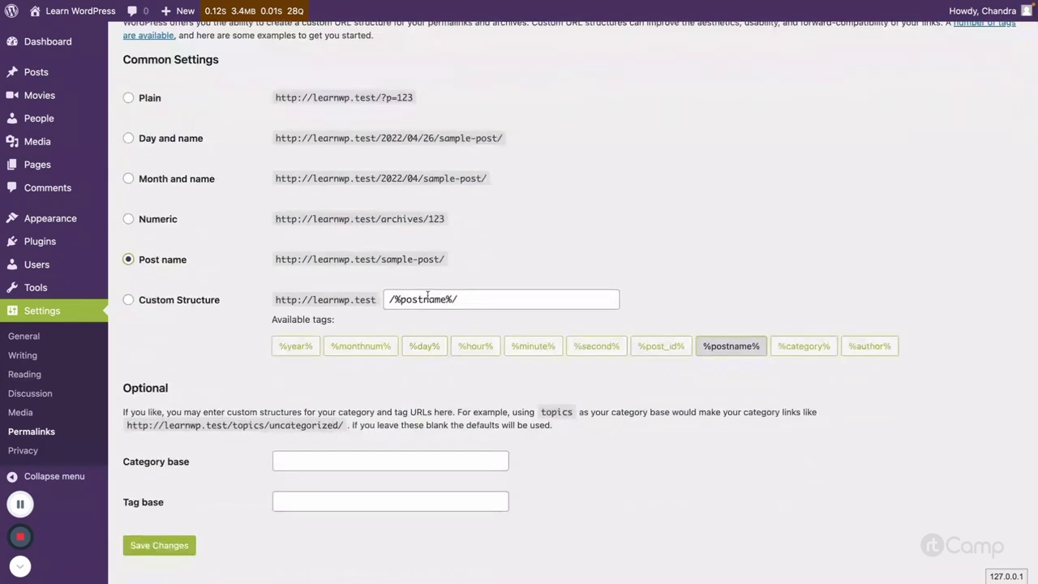